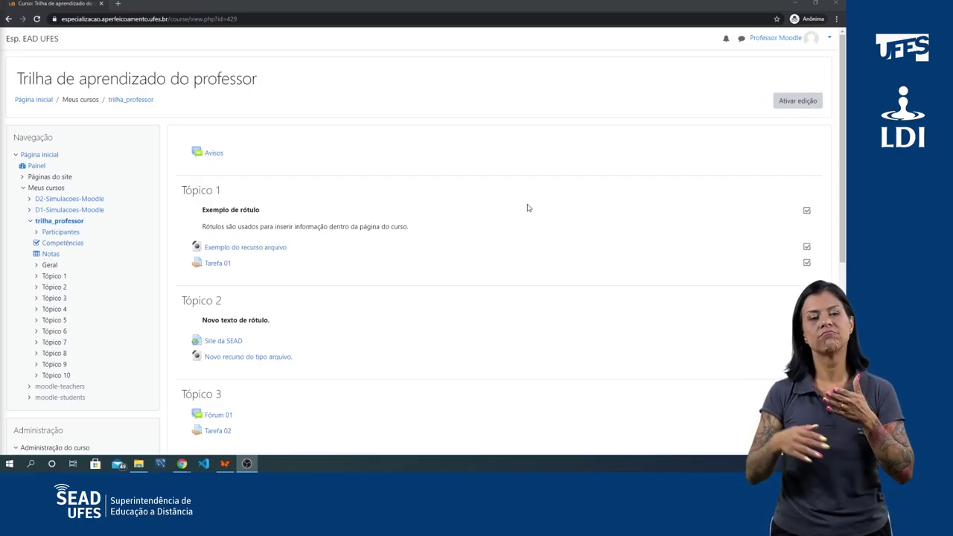
- Open the attempts report of the quiz "Nova atividade do tipo questionário" in Tópico 4
{"action": "scroll", "coordinate": [523, 213], "scroll_direction": "down", "scroll_amount": 5}
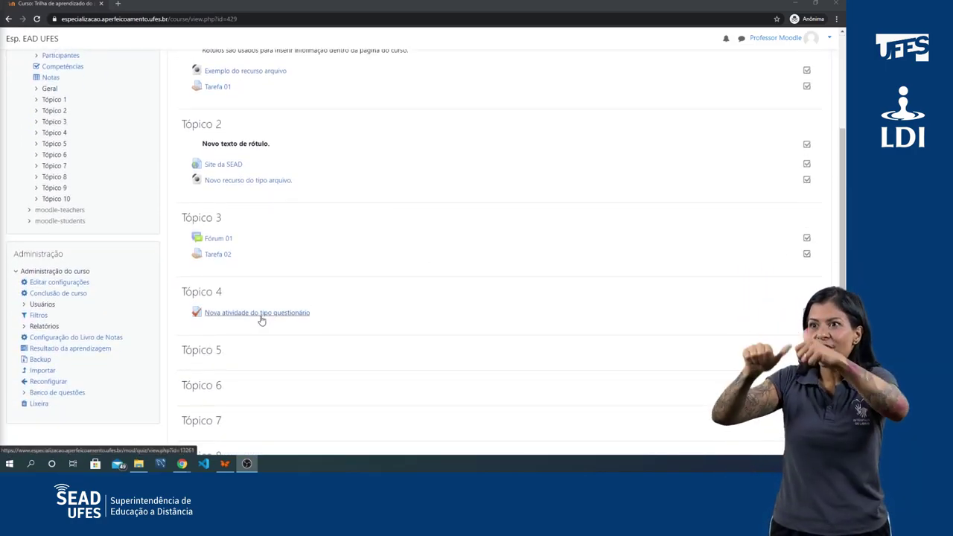
{"action": "left_click", "coordinate": [260, 316]}
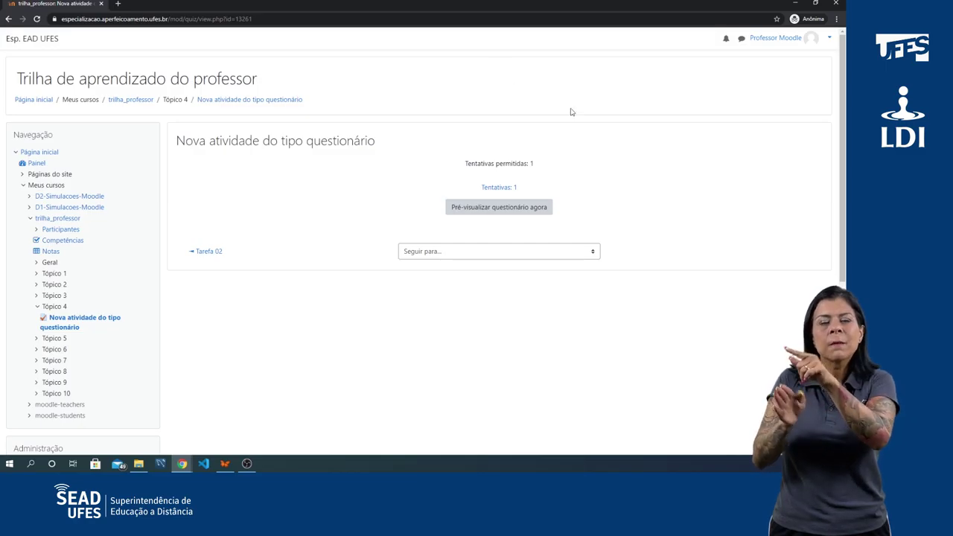
{"action": "left_click", "coordinate": [499, 188]}
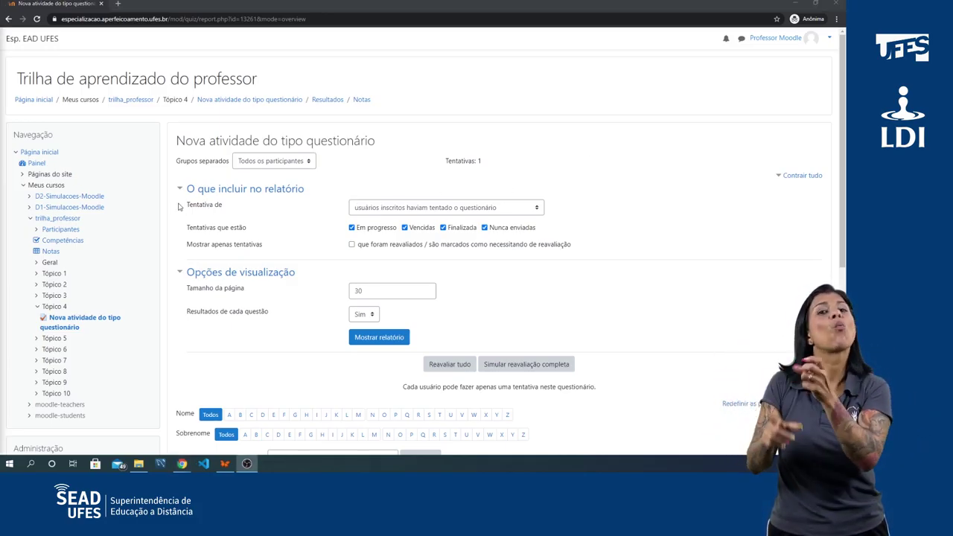
- Keep the group filter on Todos os participantes and collapse the report content and display options to examine the attempts table
{"action": "left_click", "coordinate": [302, 163]}
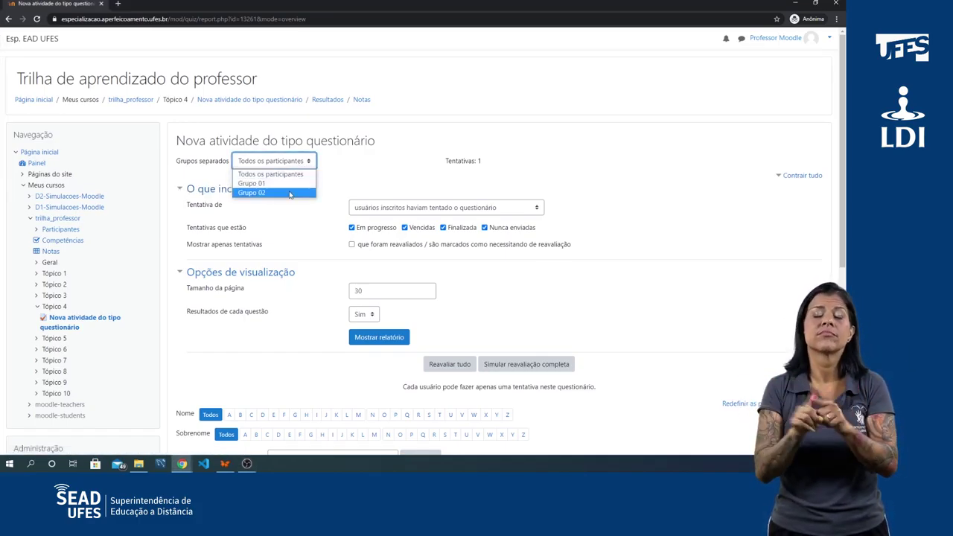
{"action": "left_click", "coordinate": [287, 173]}
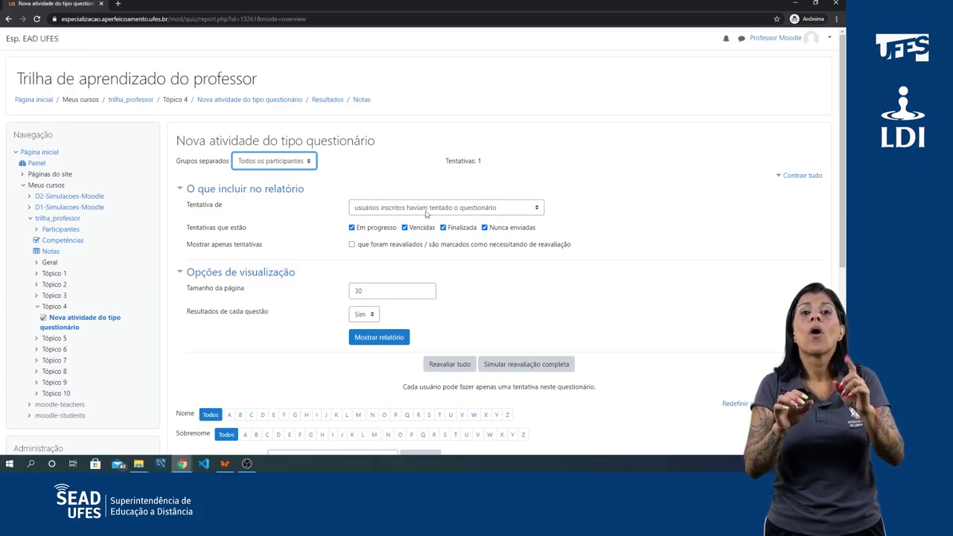
{"action": "left_click", "coordinate": [180, 189]}
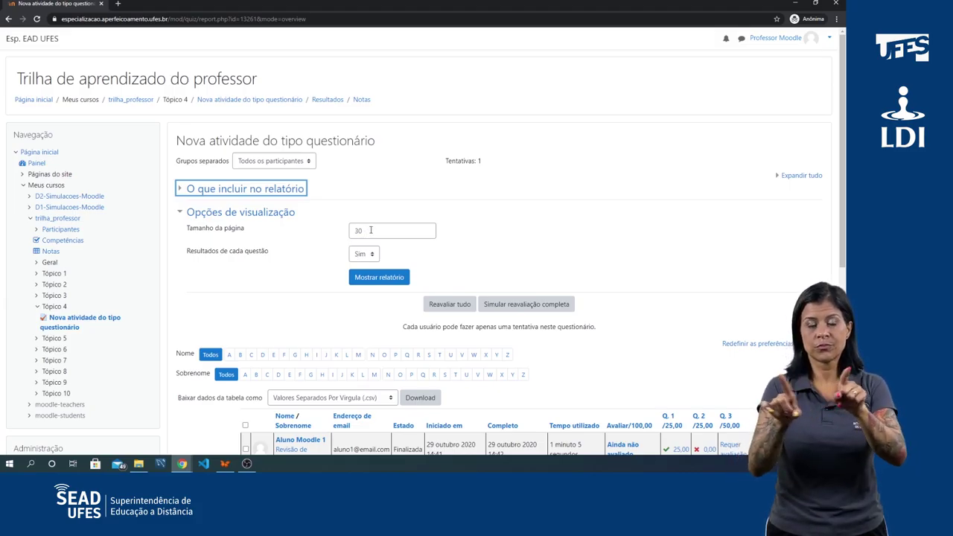
{"action": "left_click", "coordinate": [370, 230]}
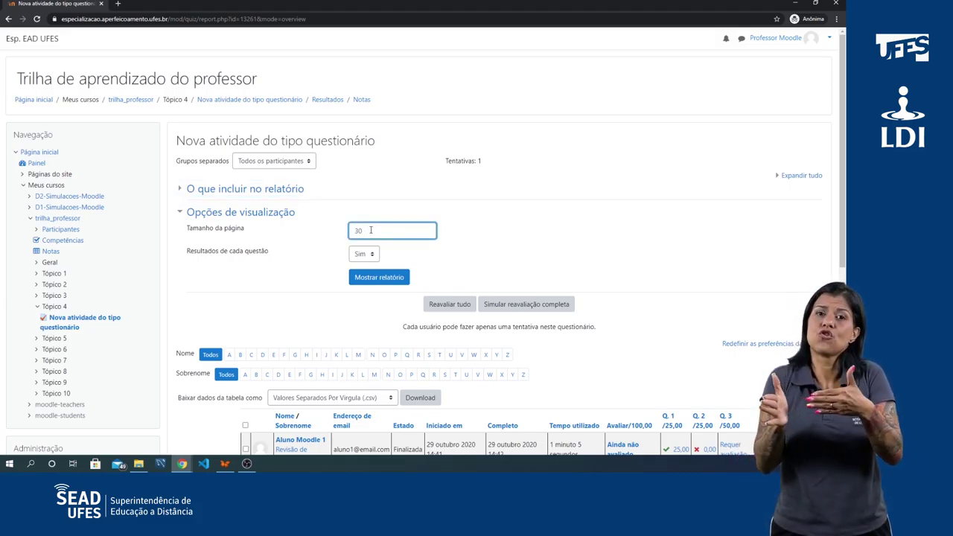
{"action": "left_click", "coordinate": [179, 215]}
{"action": "scroll", "coordinate": [209, 231], "scroll_direction": "down", "scroll_amount": 1}
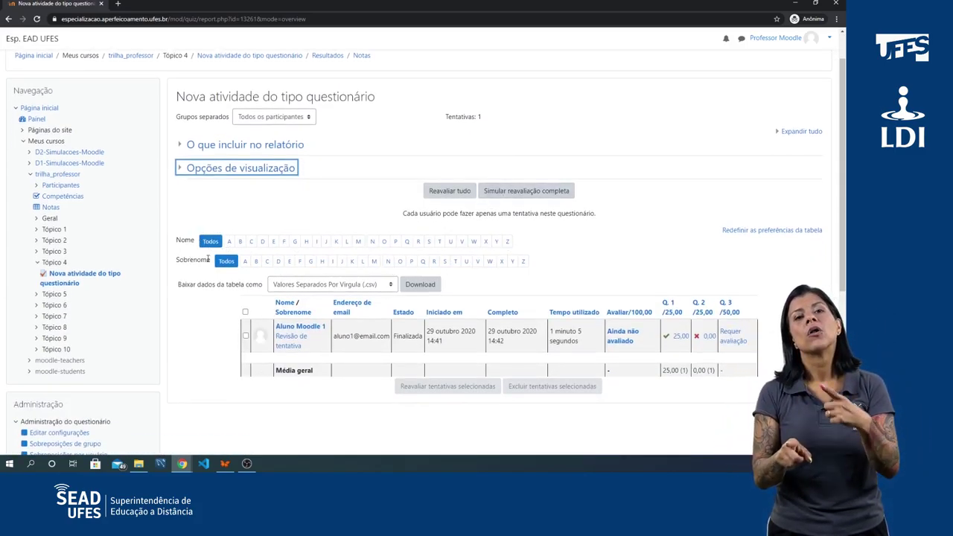
{"action": "scroll", "coordinate": [594, 238], "scroll_direction": "down", "scroll_amount": 2}
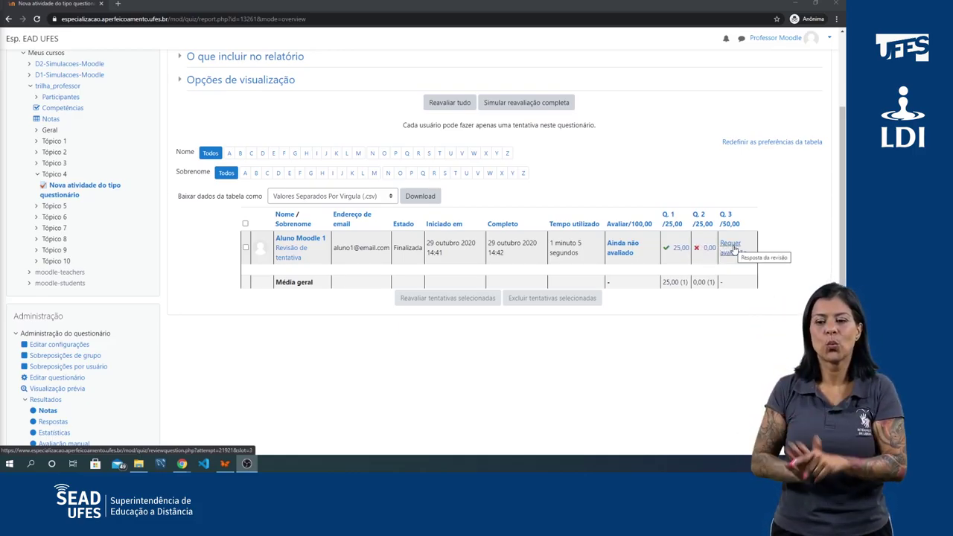
{"action": "scroll", "coordinate": [571, 268], "scroll_direction": "up", "scroll_amount": 3}
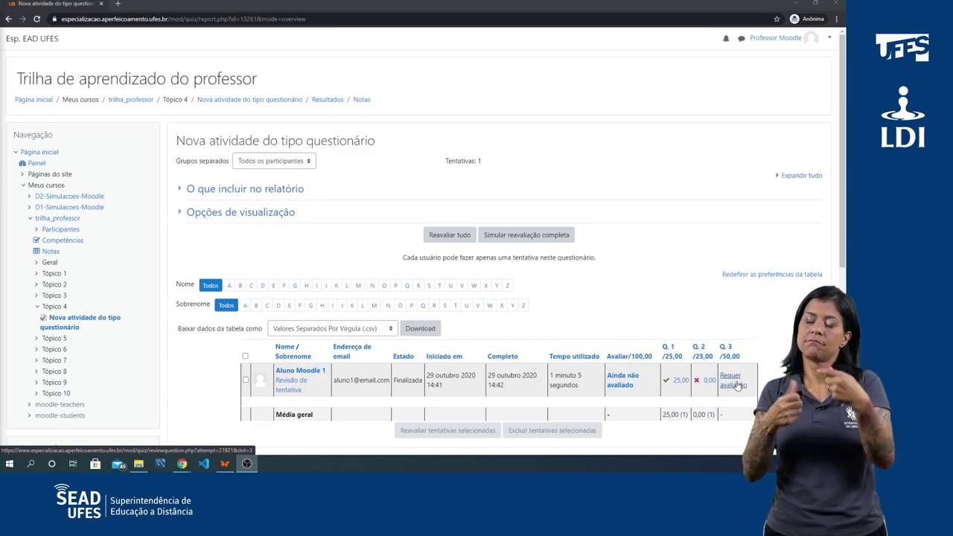
- Review the student's answers and response history for all three questions of the ungraded attempt, and return to the attempts report
{"action": "left_click", "coordinate": [618, 379]}
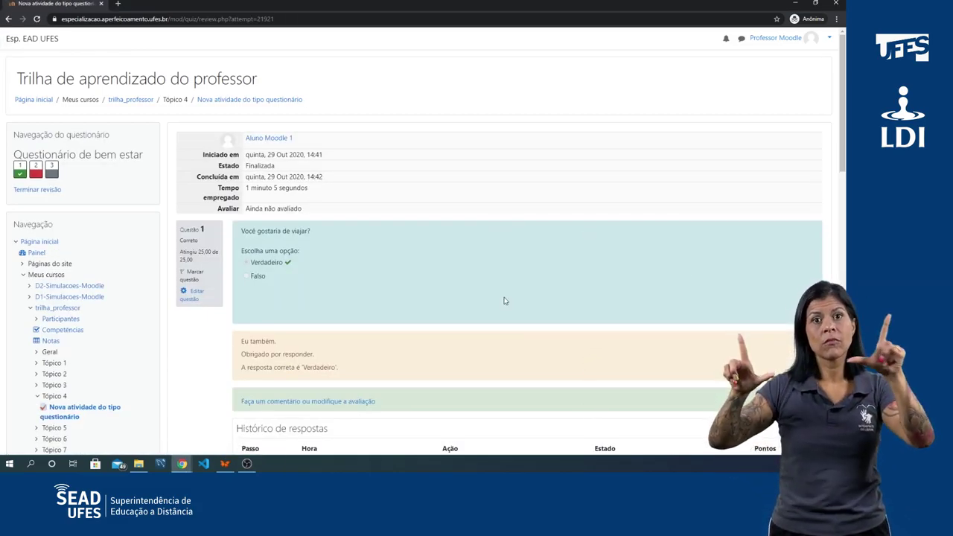
{"action": "scroll", "coordinate": [523, 251], "scroll_direction": "down", "scroll_amount": 3}
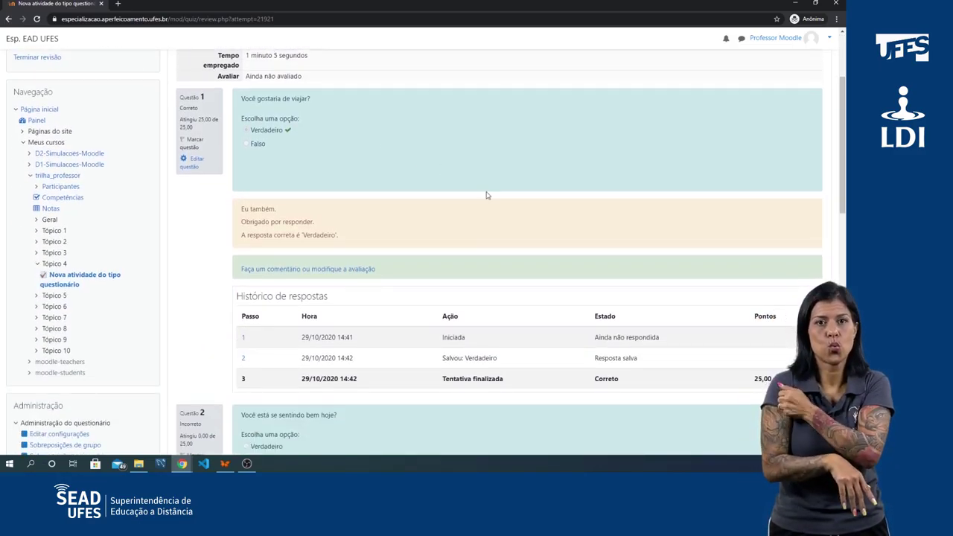
{"action": "scroll", "coordinate": [492, 188], "scroll_direction": "down", "scroll_amount": 2}
{"action": "scroll", "coordinate": [463, 175], "scroll_direction": "up", "scroll_amount": 2}
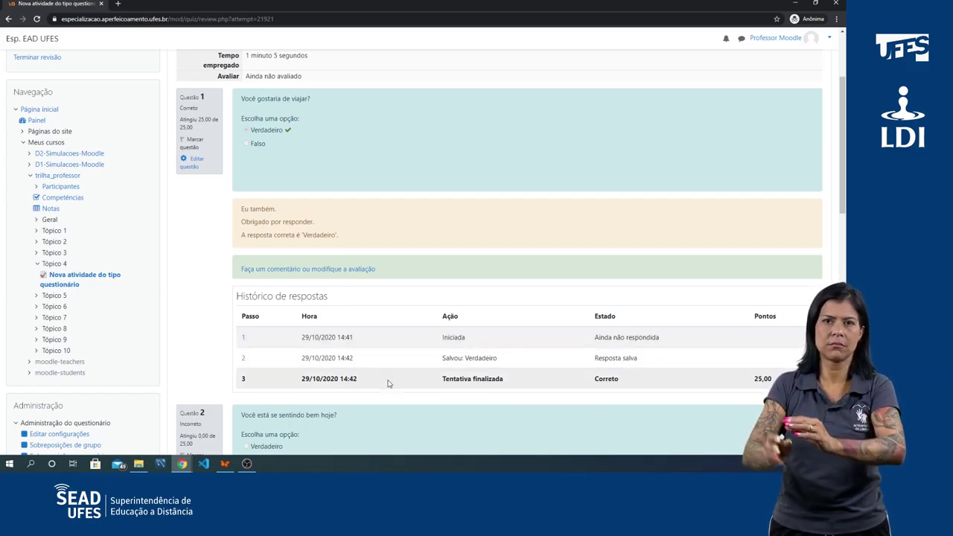
{"action": "scroll", "coordinate": [389, 380], "scroll_direction": "down", "scroll_amount": 3}
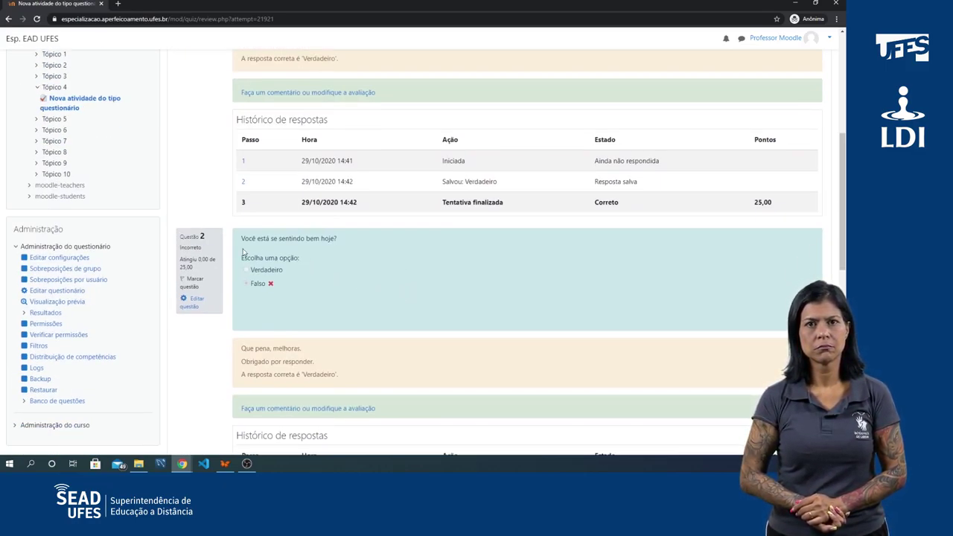
{"action": "scroll", "coordinate": [339, 234], "scroll_direction": "down", "scroll_amount": 2}
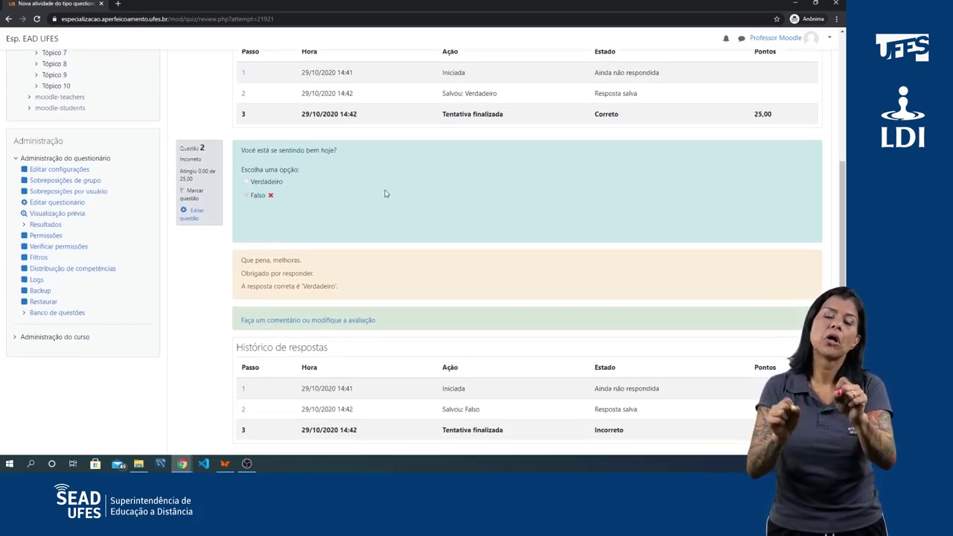
{"action": "scroll", "coordinate": [323, 131], "scroll_direction": "down", "scroll_amount": 2}
{"action": "scroll", "coordinate": [380, 182], "scroll_direction": "up", "scroll_amount": 1}
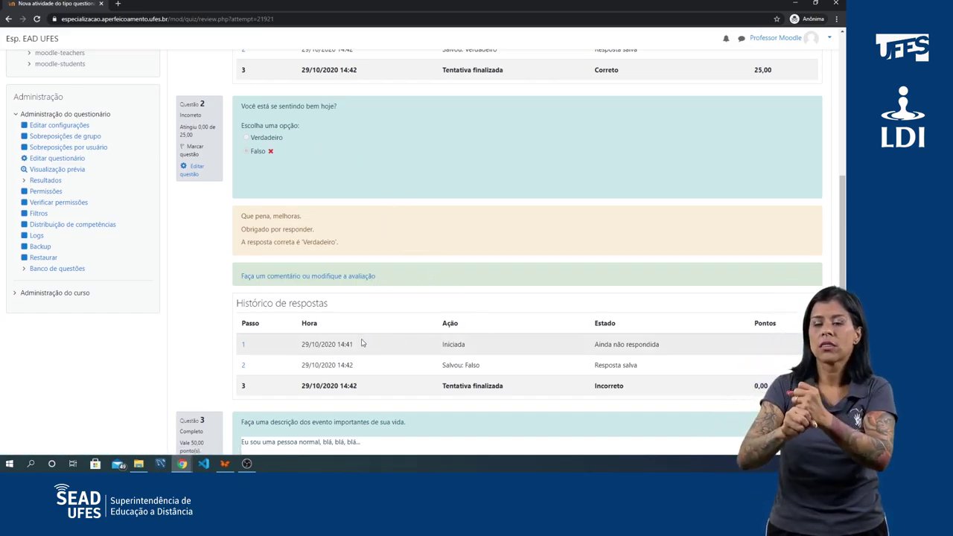
{"action": "scroll", "coordinate": [452, 246], "scroll_direction": "down", "scroll_amount": 5}
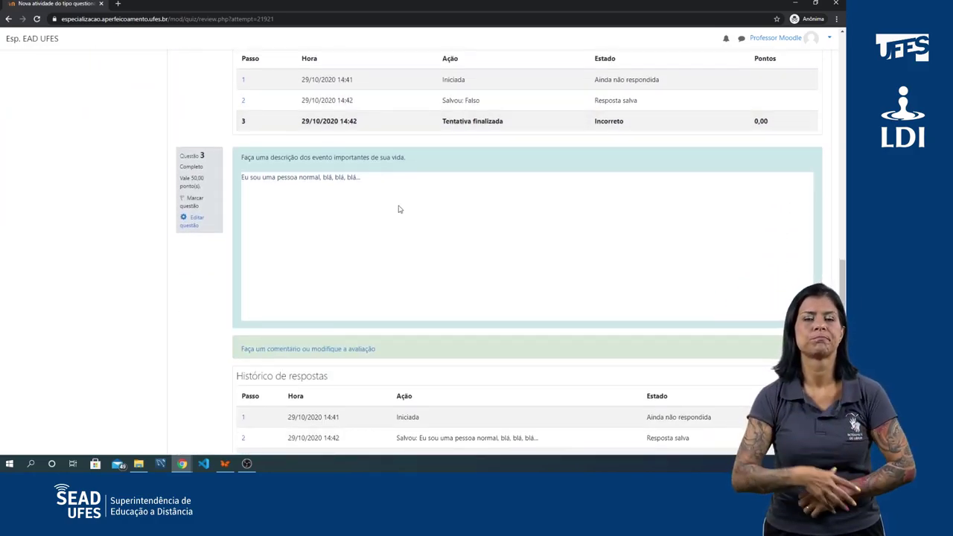
{"action": "scroll", "coordinate": [395, 224], "scroll_direction": "down", "scroll_amount": 3}
{"action": "scroll", "coordinate": [394, 223], "scroll_direction": "up", "scroll_amount": 8}
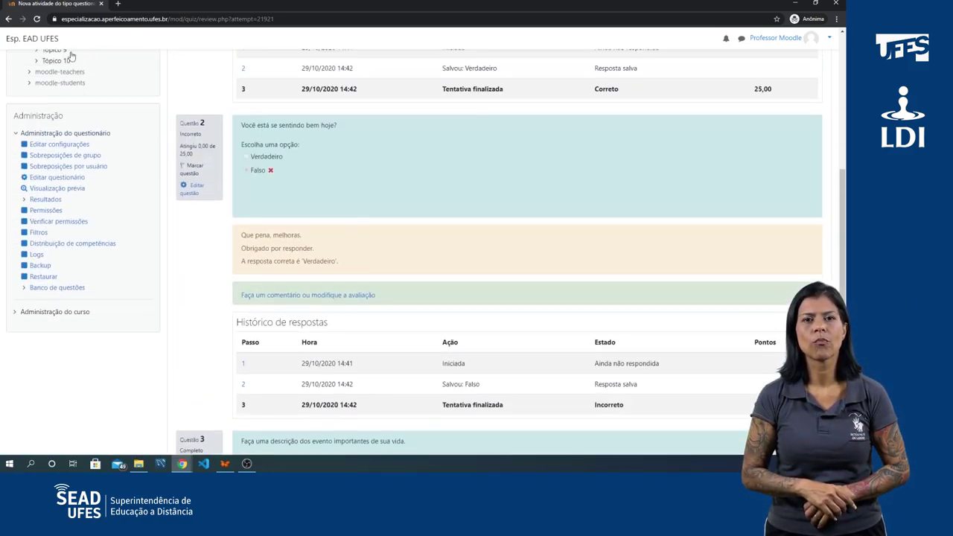
{"action": "left_click", "coordinate": [9, 19]}
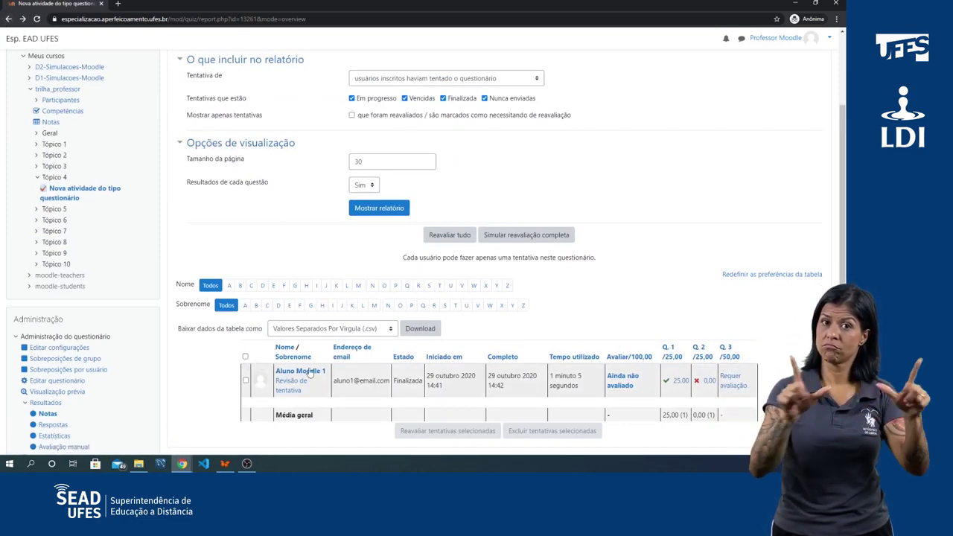
- View the student's question 1 response in its own enlarged review window, and close that window
{"action": "left_click", "coordinate": [678, 381]}
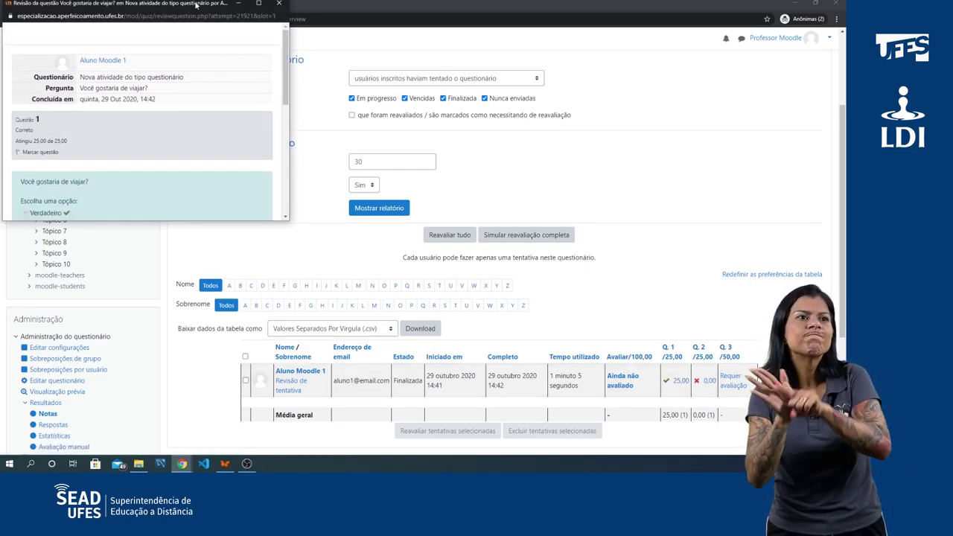
{"action": "left_click_drag", "start_coordinate": [198, 5], "coordinate": [414, 128]}
{"action": "left_click", "coordinate": [474, 126]}
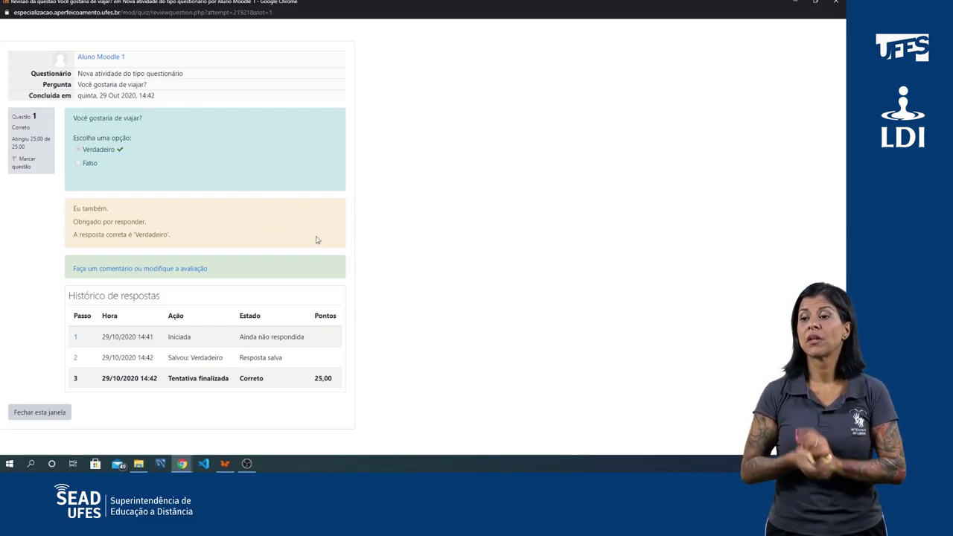
{"action": "left_click", "coordinate": [40, 413]}
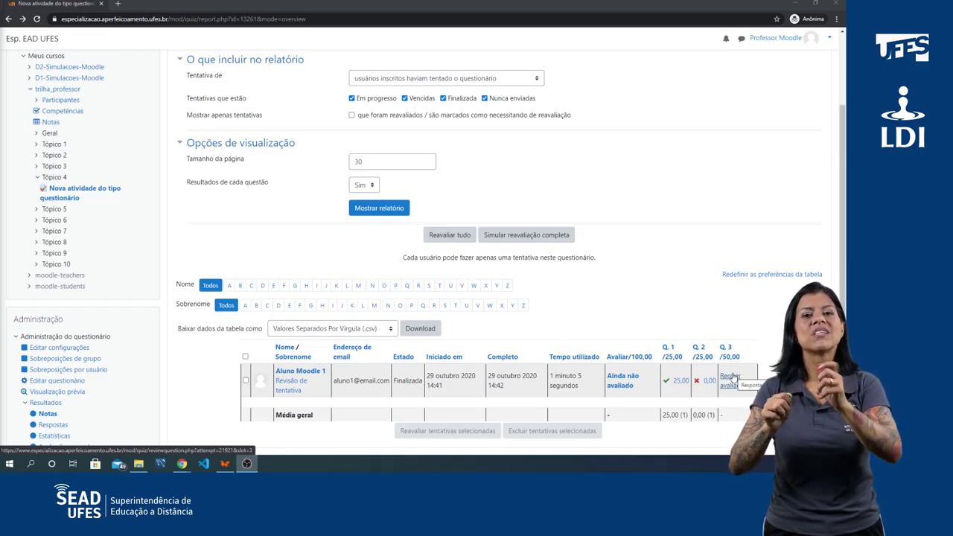
- Open the full review of the student's ungraded attempt and go to the essay answer in question 3
{"action": "left_click", "coordinate": [621, 380]}
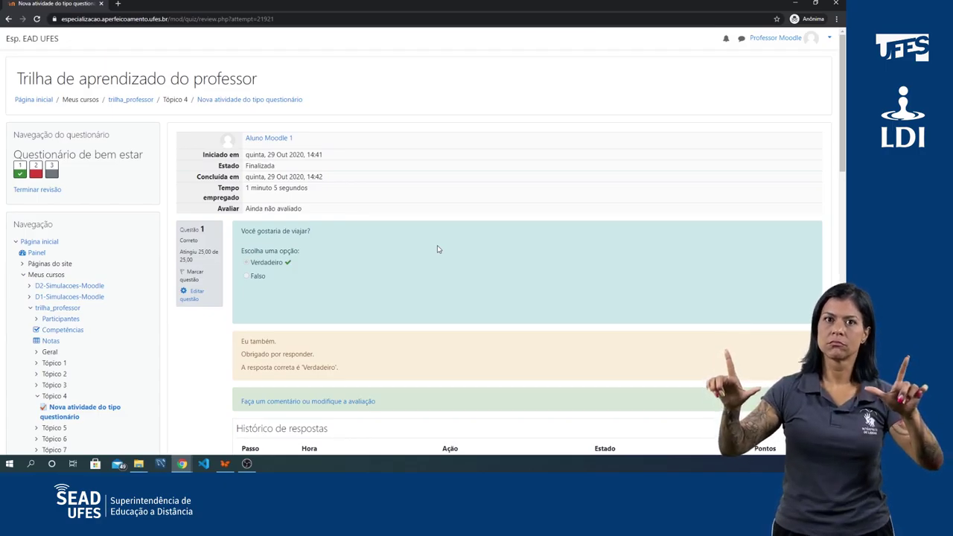
{"action": "scroll", "coordinate": [466, 166], "scroll_direction": "down", "scroll_amount": 1}
{"action": "scroll", "coordinate": [462, 169], "scroll_direction": "down", "scroll_amount": 3}
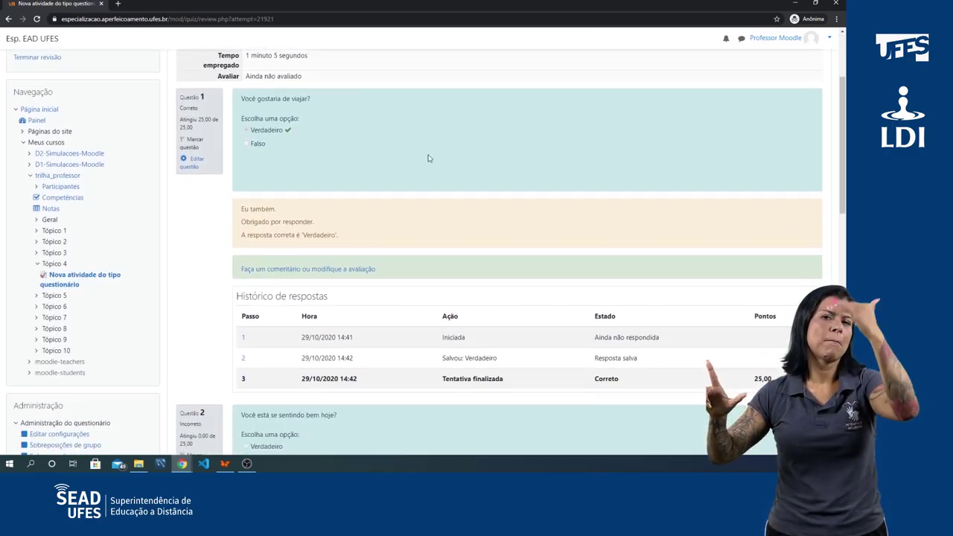
{"action": "scroll", "coordinate": [442, 201], "scroll_direction": "down", "scroll_amount": 1}
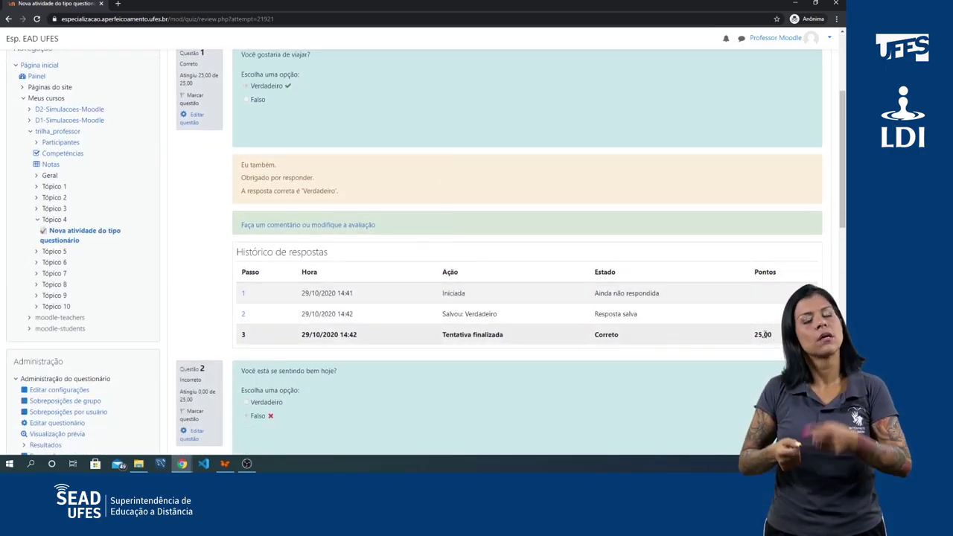
{"action": "scroll", "coordinate": [583, 234], "scroll_direction": "down", "scroll_amount": 9}
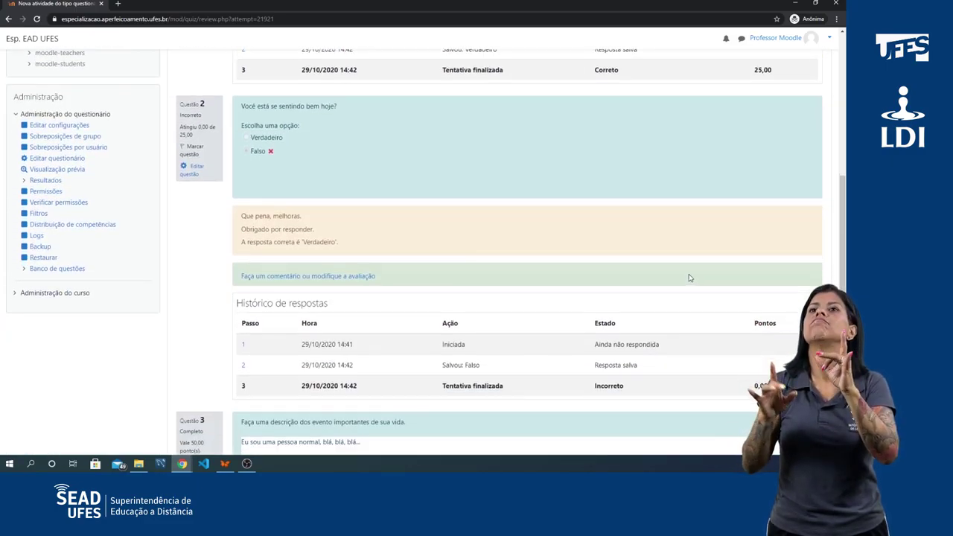
{"action": "scroll", "coordinate": [691, 223], "scroll_direction": "down", "scroll_amount": 8}
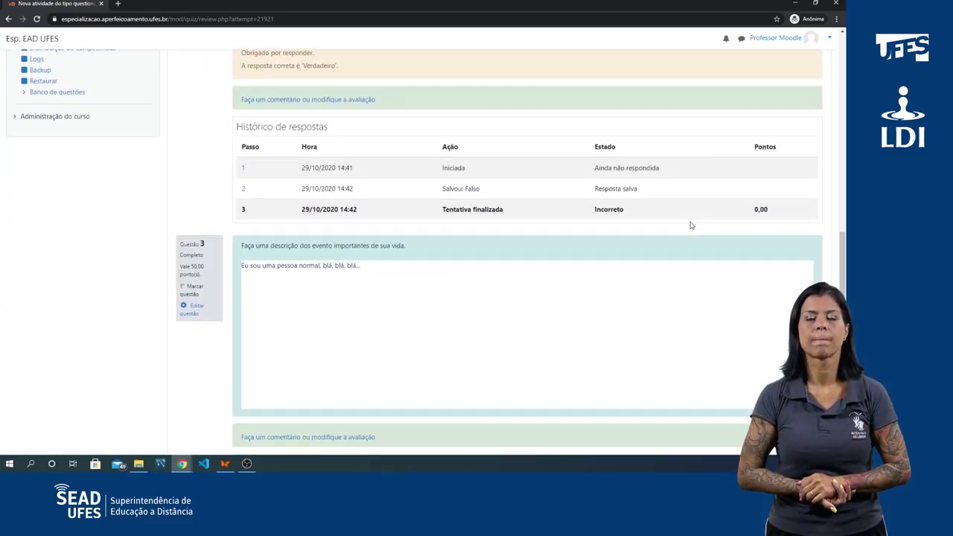
{"action": "scroll", "coordinate": [402, 143], "scroll_direction": "down", "scroll_amount": 1}
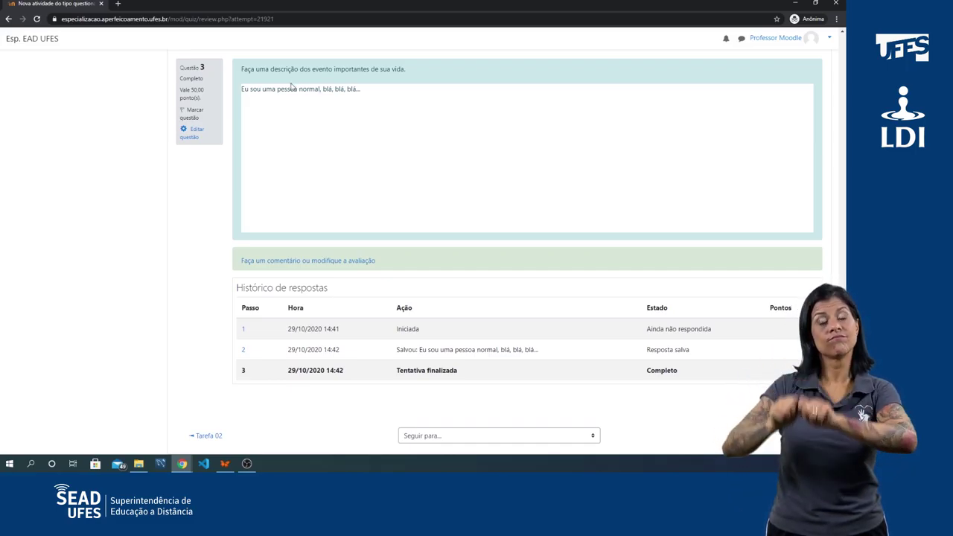
- Read the student's essay answer to question 3 about important life events
{"action": "left_click_drag", "start_coordinate": [241, 90], "coordinate": [390, 96]}
{"action": "left_click", "coordinate": [430, 99]}
{"action": "double_click", "coordinate": [309, 90]}
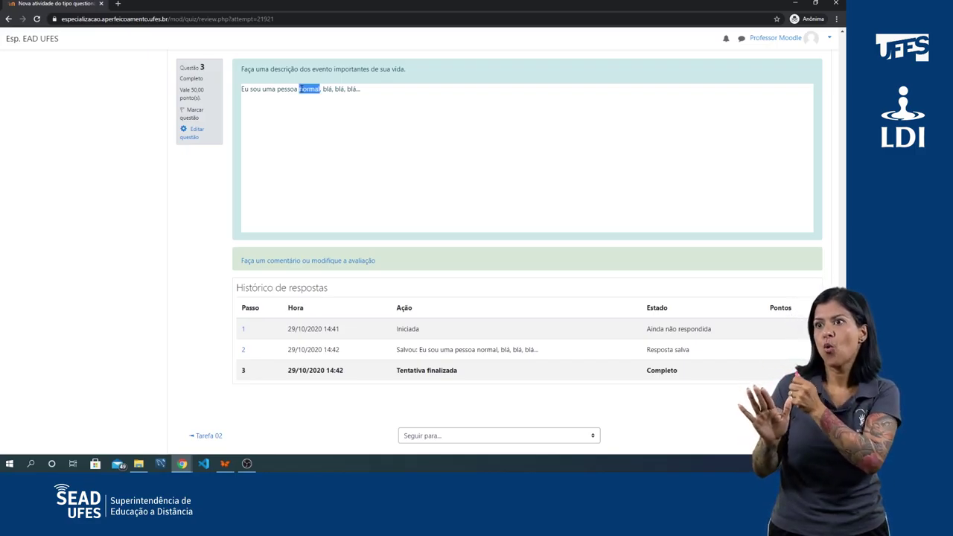
{"action": "triple_click", "coordinate": [310, 90]}
{"action": "left_click", "coordinate": [417, 108]}
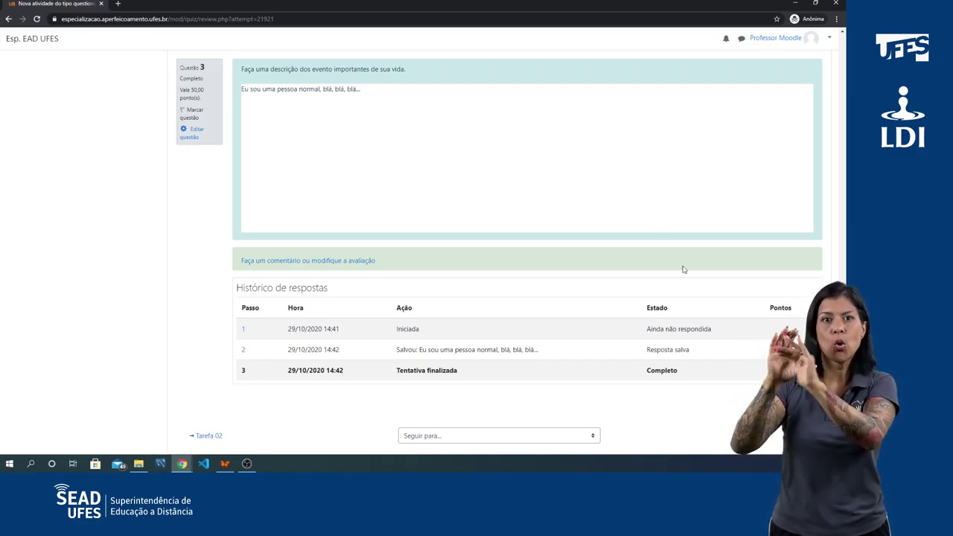
- Open the manual grading form for question 3 in an enlarged window and enter the comment "Muito boa descrição."
{"action": "left_click", "coordinate": [327, 262]}
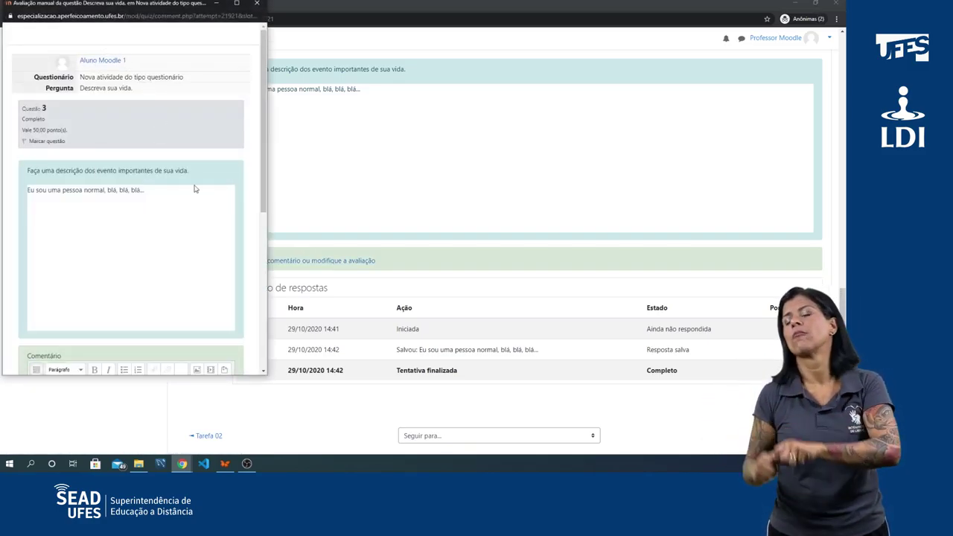
{"action": "left_click", "coordinate": [238, 4]}
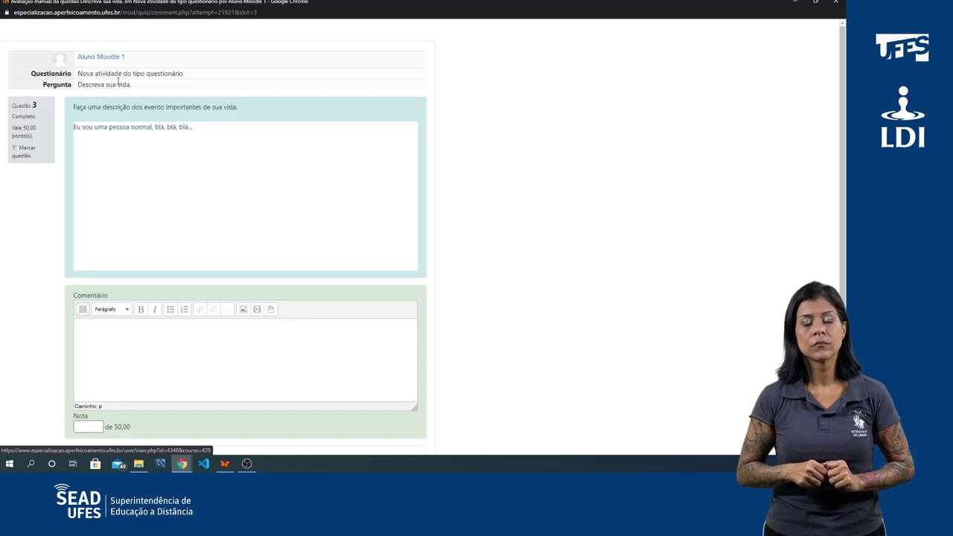
{"action": "scroll", "coordinate": [300, 157], "scroll_direction": "down", "scroll_amount": 3}
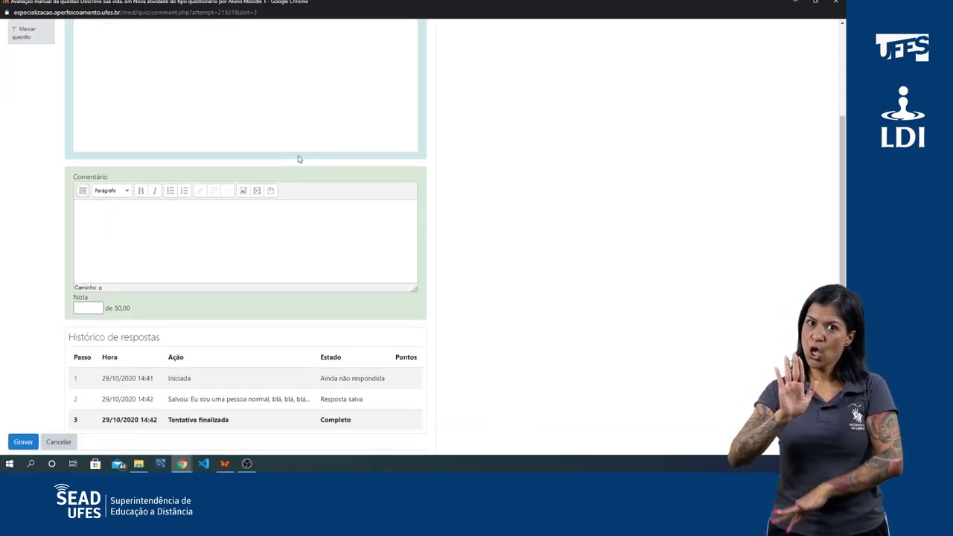
{"action": "scroll", "coordinate": [176, 241], "scroll_direction": "up", "scroll_amount": 2}
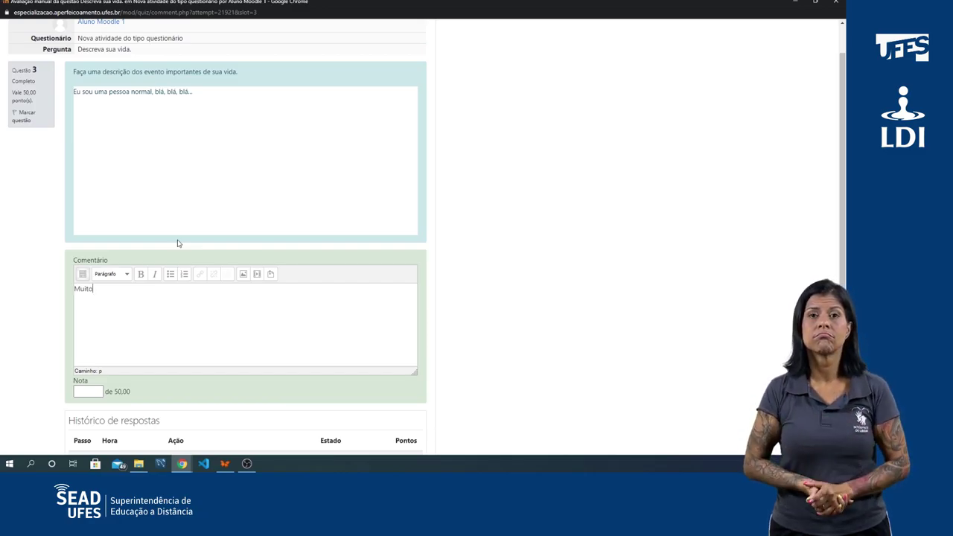
{"action": "type", "text": "a descrição."}
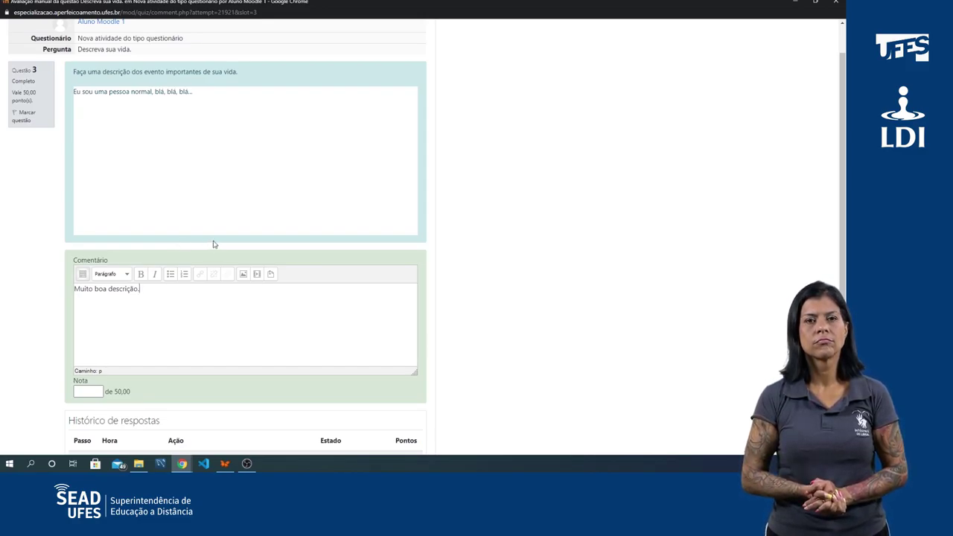
- Give the essay answer in question 3 a mark of 45 out of 50,00 and save the manual grading
{"action": "scroll", "coordinate": [213, 242], "scroll_direction": "down", "scroll_amount": 2}
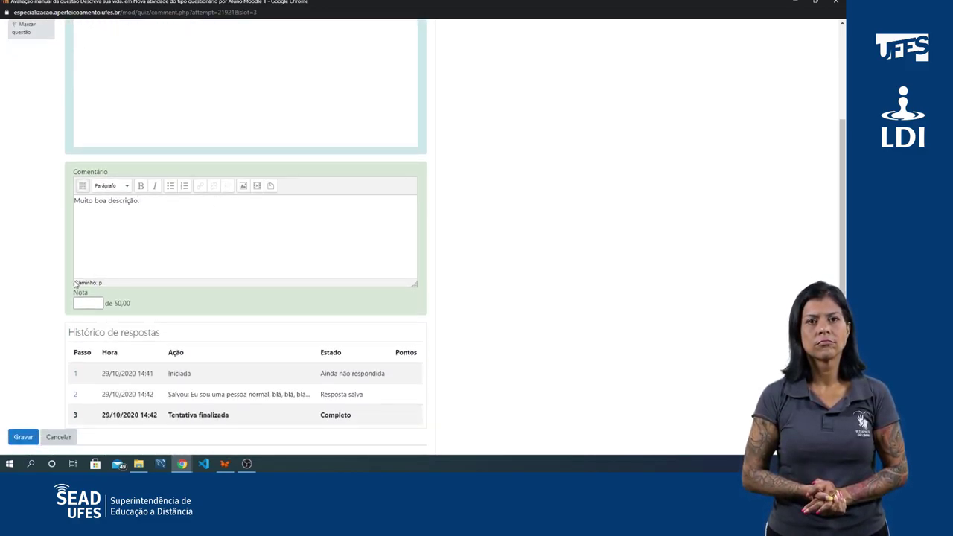
{"action": "left_click", "coordinate": [85, 304]}
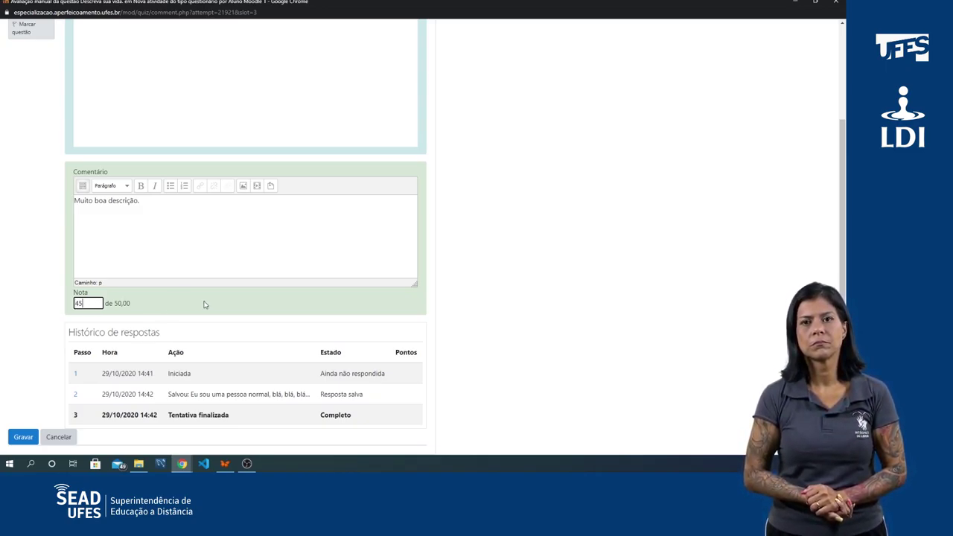
{"action": "left_click", "coordinate": [205, 306]}
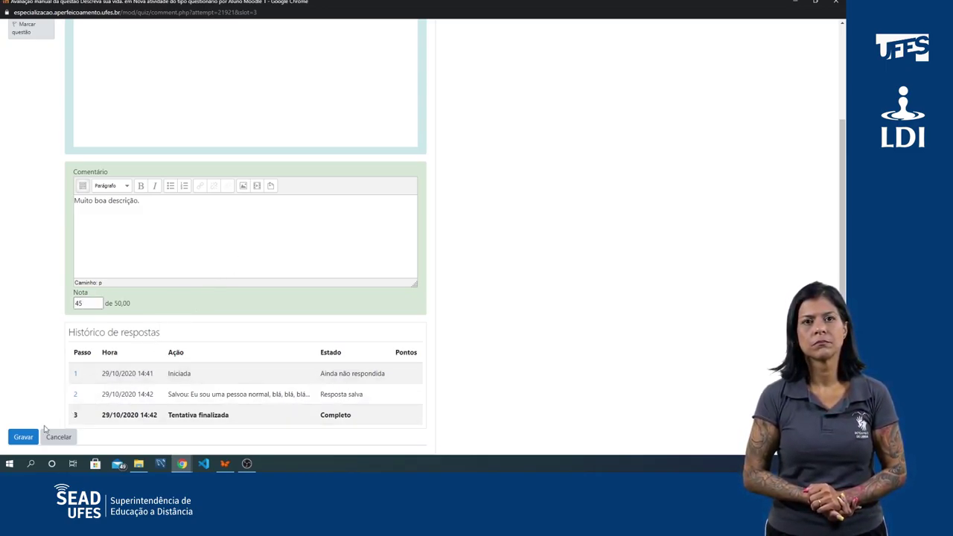
{"action": "left_click", "coordinate": [23, 438]}
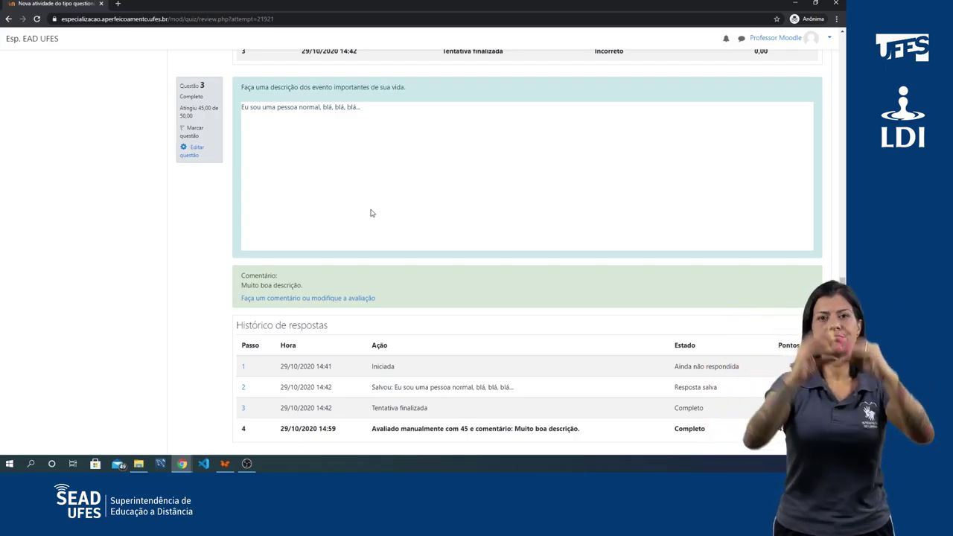
- Check the graded essay's comment and response history, and the overall grade in the attempt summary
{"action": "scroll", "coordinate": [343, 231], "scroll_direction": "down", "scroll_amount": 1}
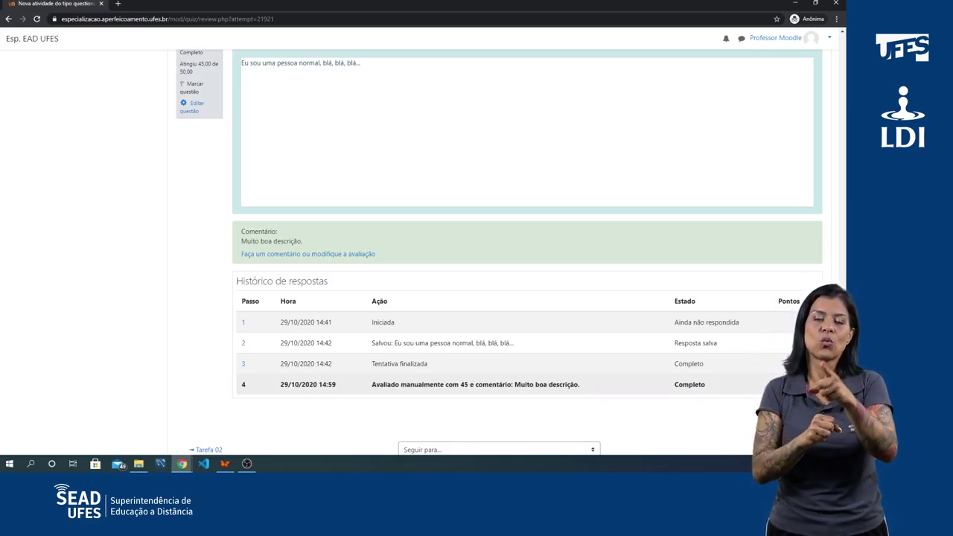
{"action": "scroll", "coordinate": [707, 328], "scroll_direction": "up", "scroll_amount": 10}
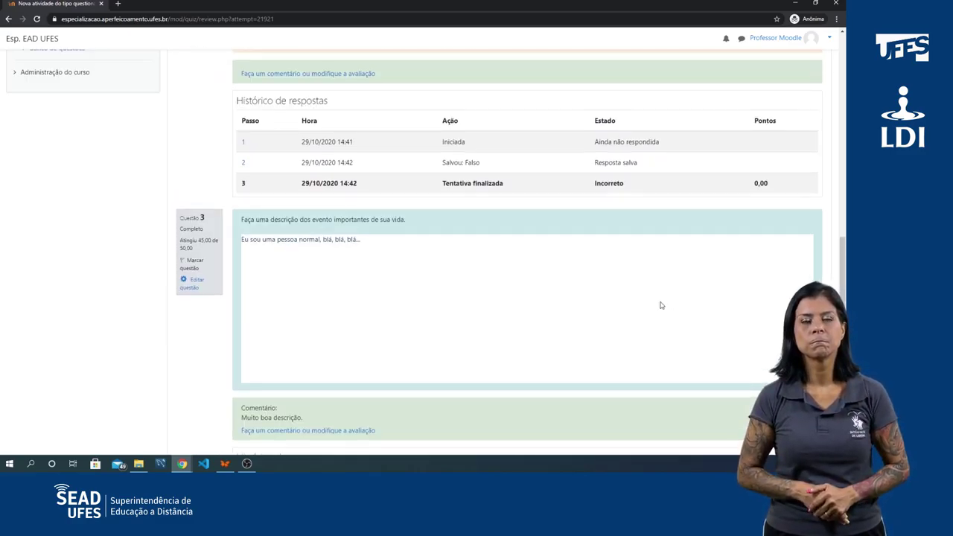
{"action": "scroll", "coordinate": [634, 284], "scroll_direction": "up", "scroll_amount": 5}
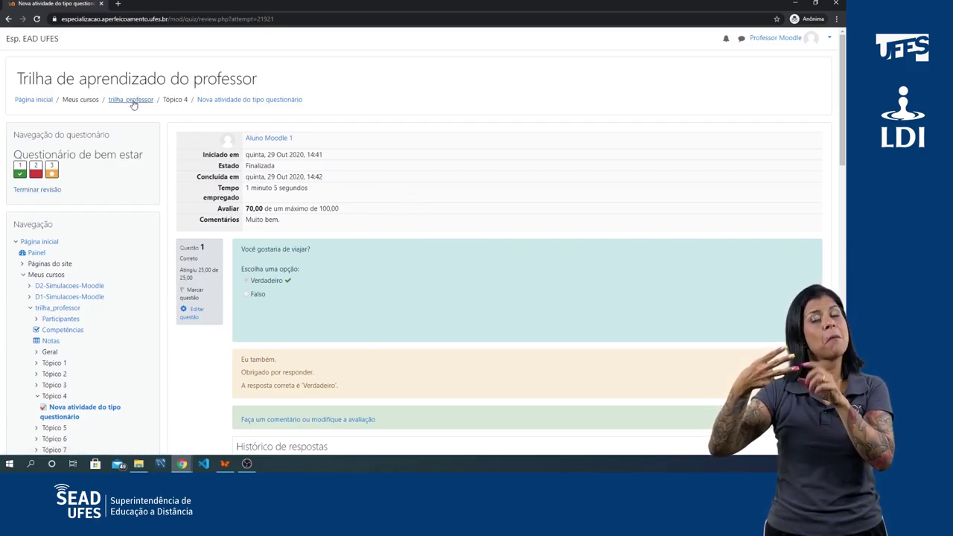
- Return to the quiz grades report and examine the student's grades per question and the chart of students per grade range
{"action": "left_click", "coordinate": [8, 19]}
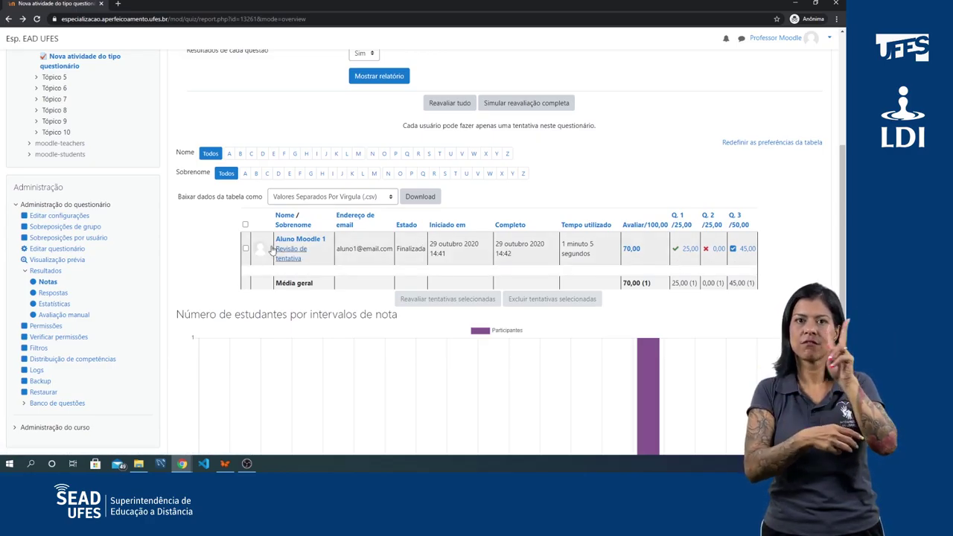
{"action": "scroll", "coordinate": [700, 270], "scroll_direction": "down", "scroll_amount": 3}
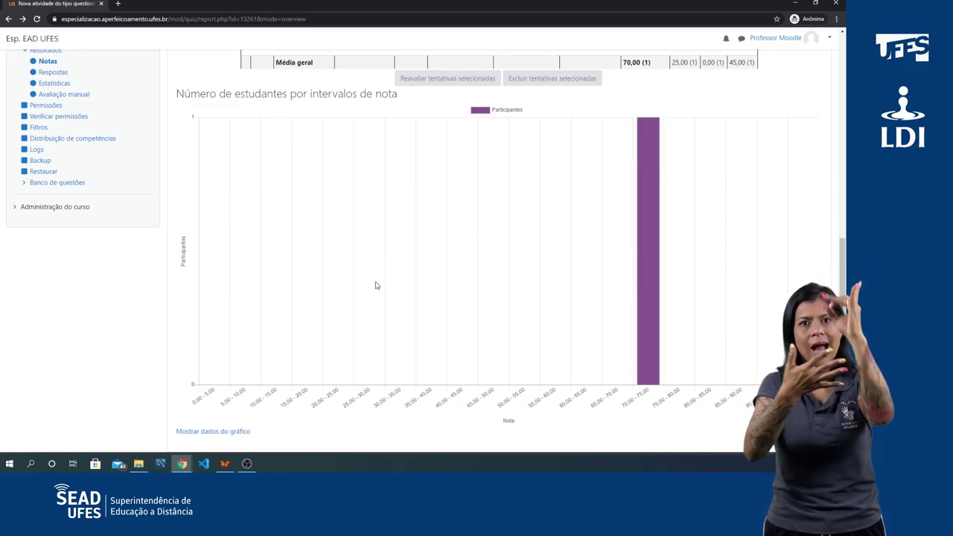
{"action": "scroll", "coordinate": [434, 277], "scroll_direction": "up", "scroll_amount": 1}
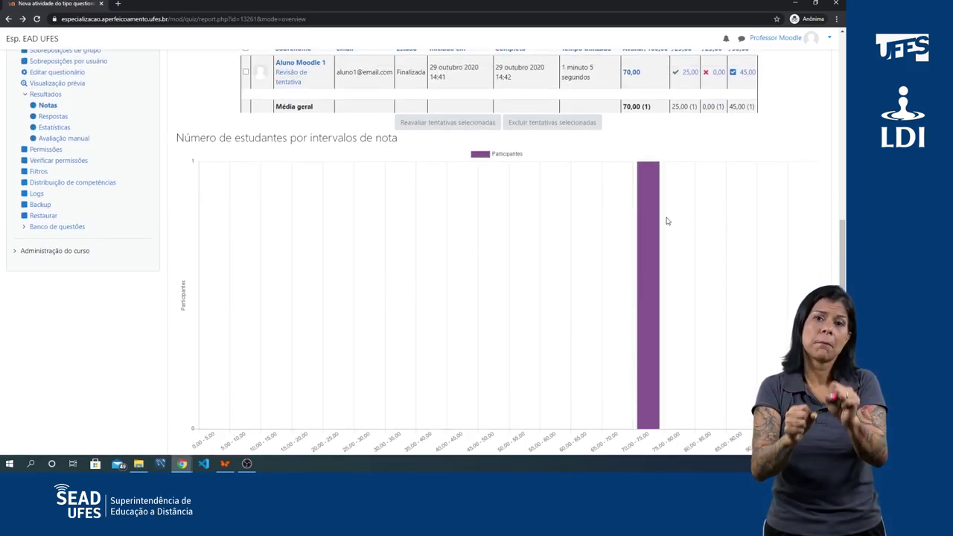
{"action": "mouse_move", "coordinate": [652, 224]}
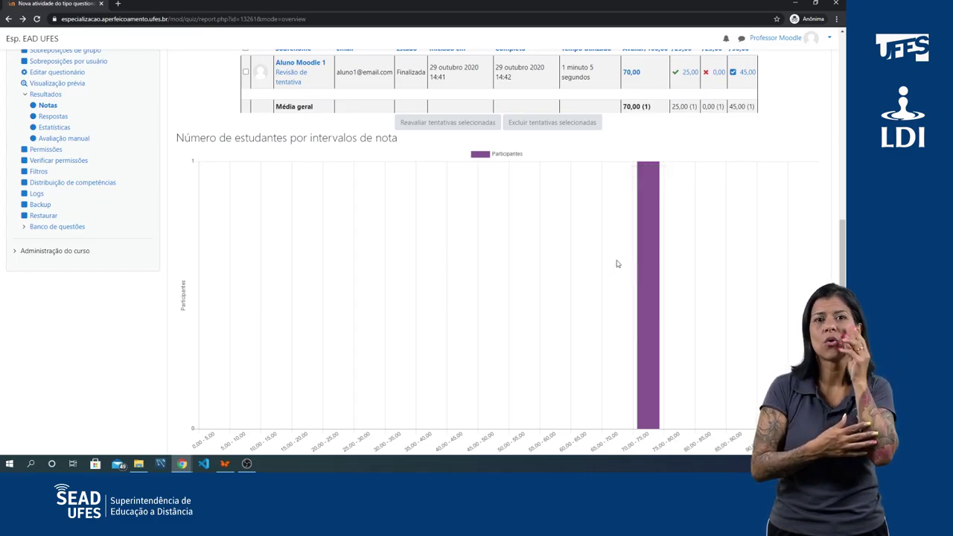
{"action": "scroll", "coordinate": [705, 325], "scroll_direction": "up", "scroll_amount": 3}
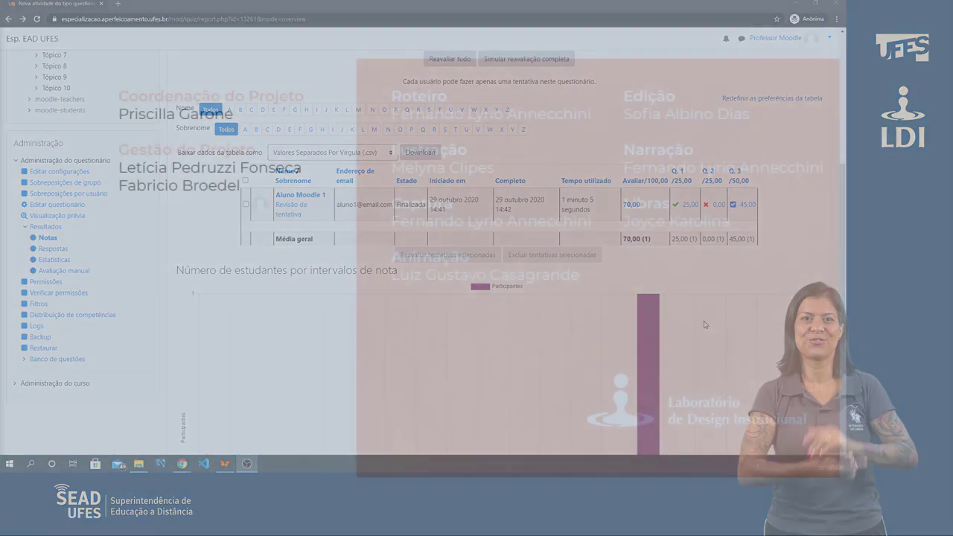